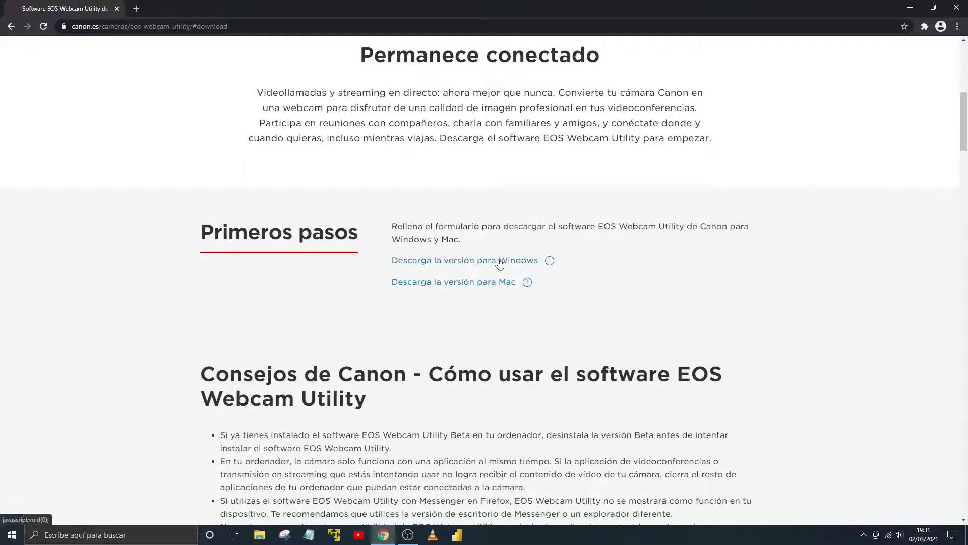
- Request the Windows download form and enter the first name, surname and e-mail address
left_click(496, 263)
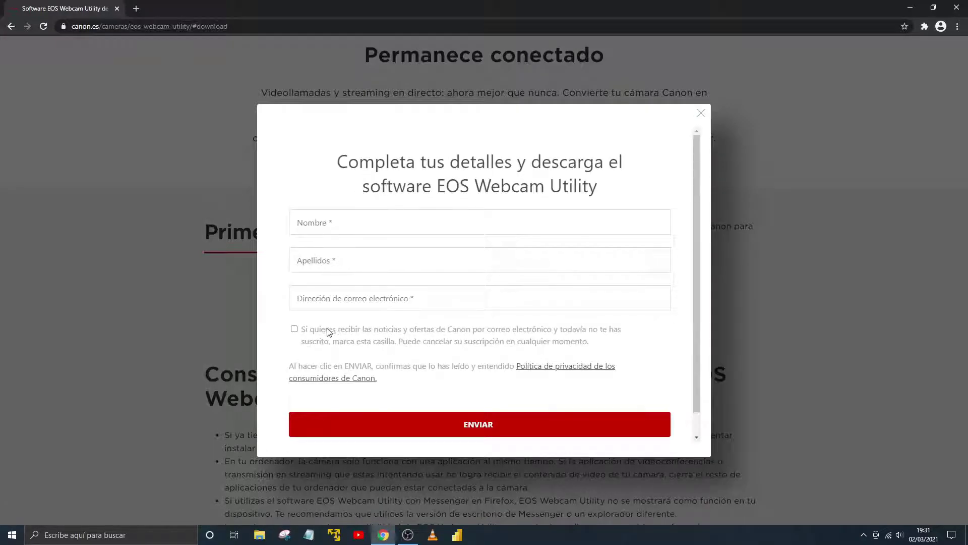
left_click(351, 226)
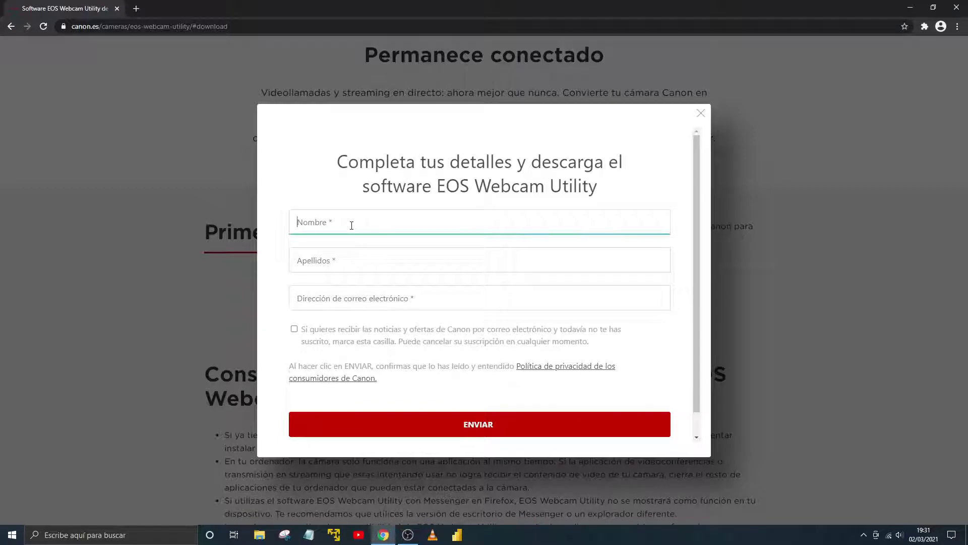
type("Doble Click")
key("Tab")
type("Tu")
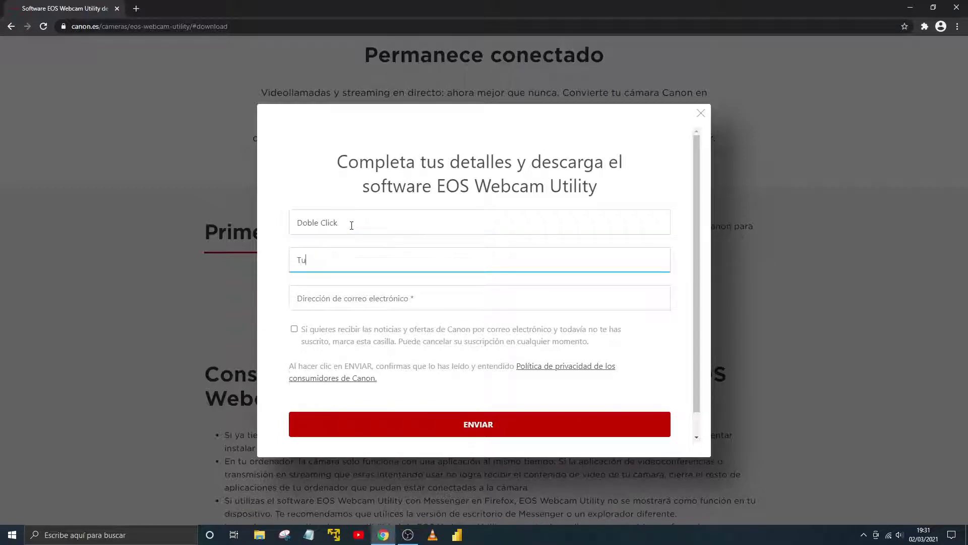
type("toriales")
key("Tab")
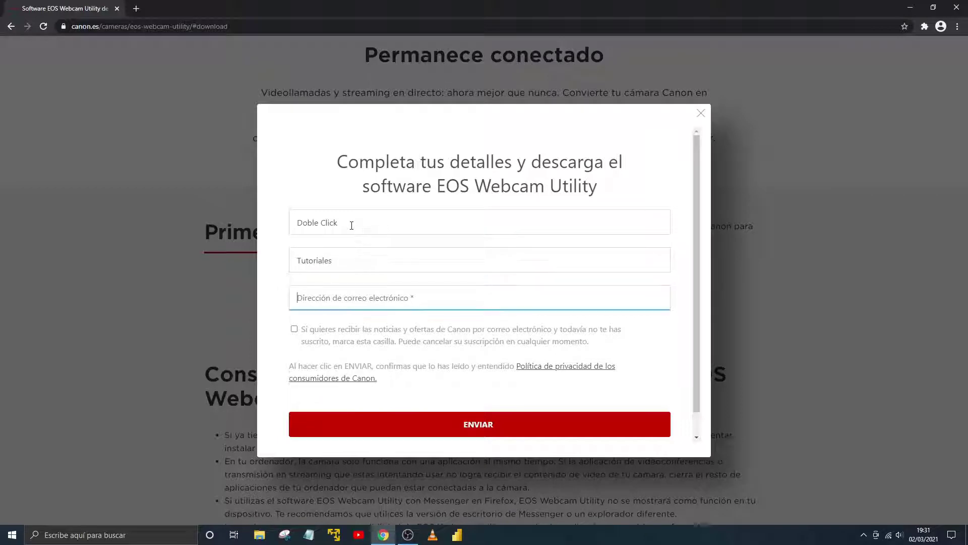
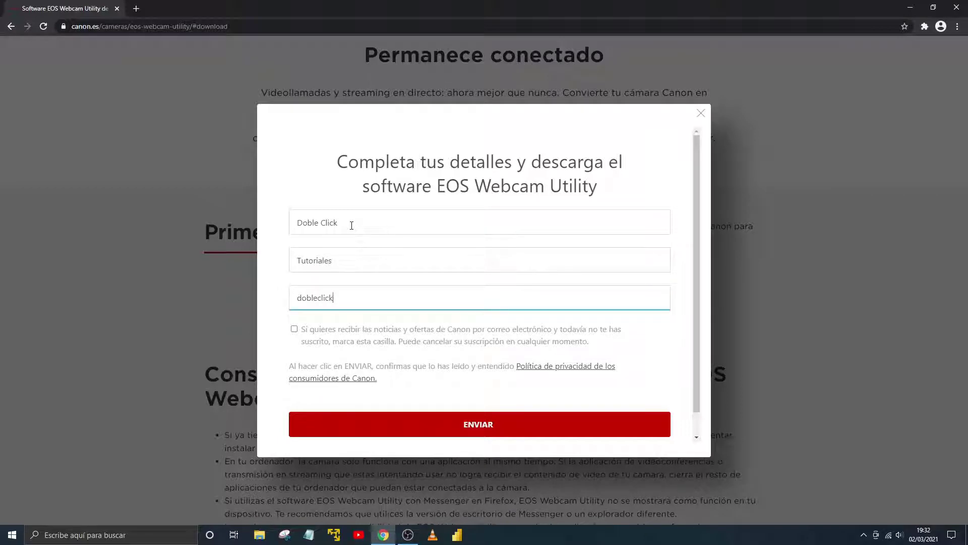
- Complete the e-mail, leave the newsletter opt-in unticked, and submit the form with ENVIAR
left_click(297, 334)
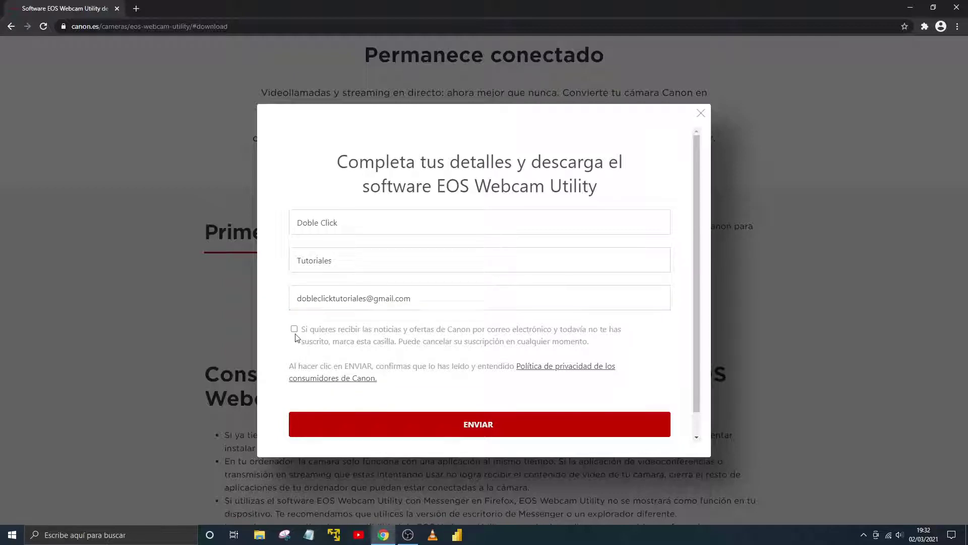
left_click(295, 330)
left_click(295, 330)
scroll(488, 428, "down", 1)
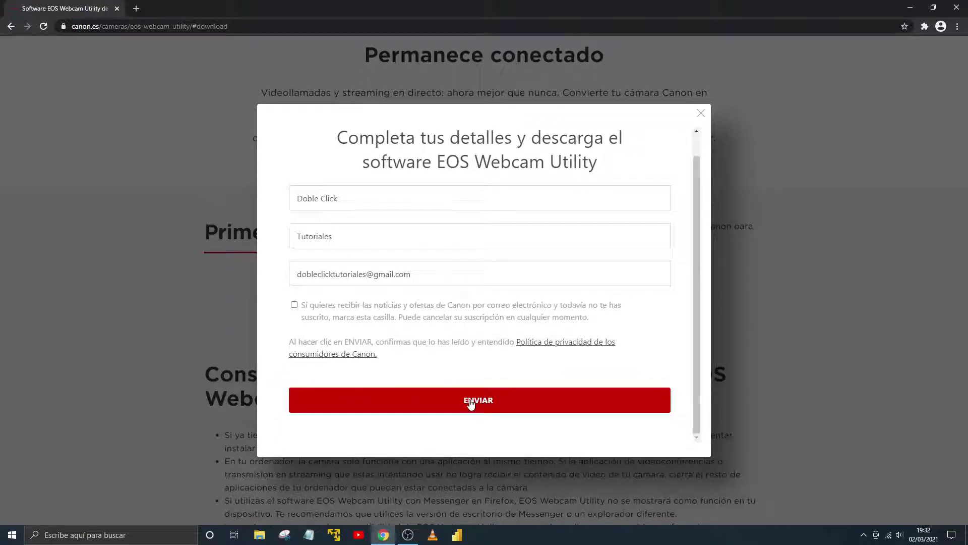
left_click(470, 403)
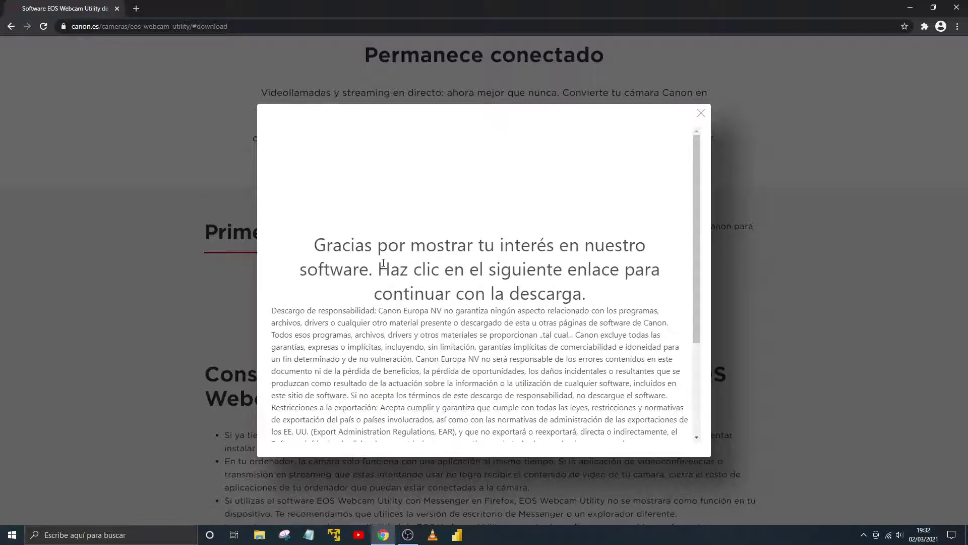
- Download the EOS Webcam Utility zip via 'Haga clic aquí' and show it in its folder
scroll(393, 267, "down", 3)
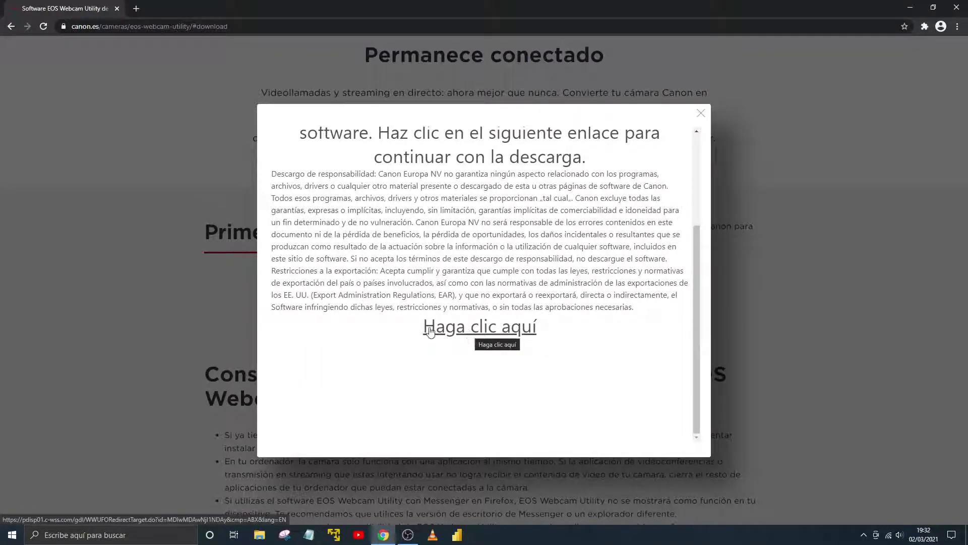
left_click(474, 333)
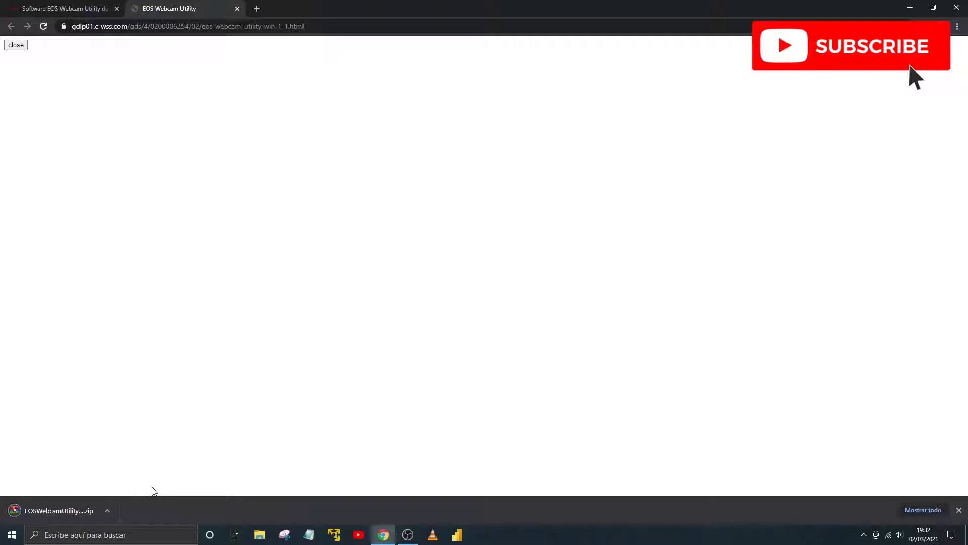
left_click(112, 513)
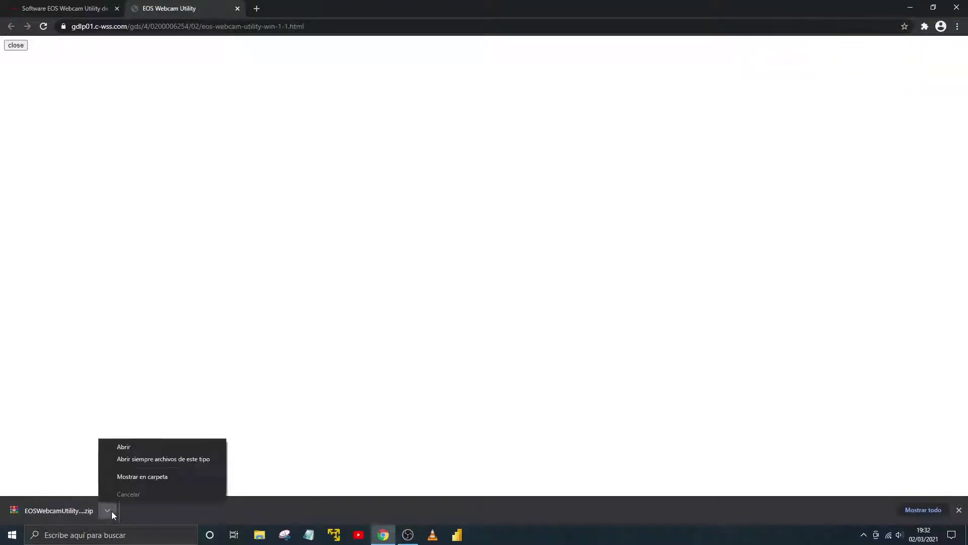
left_click(156, 479)
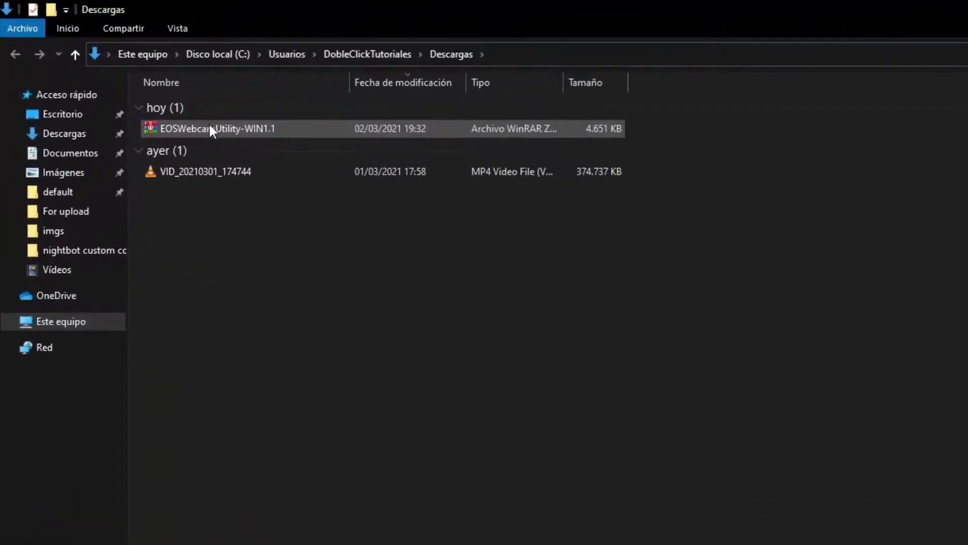
- Extract the downloaded zip into an EOSWebcamUtility-WIN1.1 folder
left_click(209, 128)
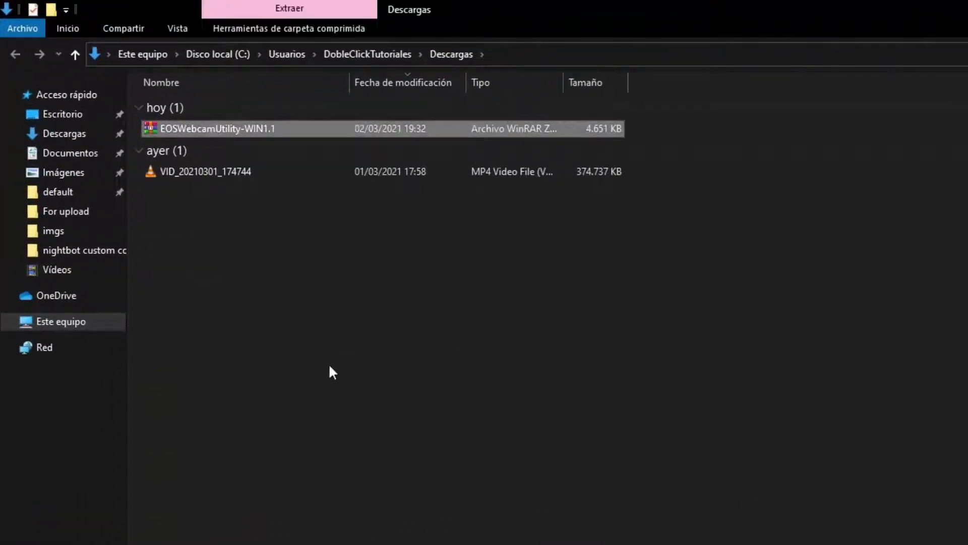
right_click(231, 128)
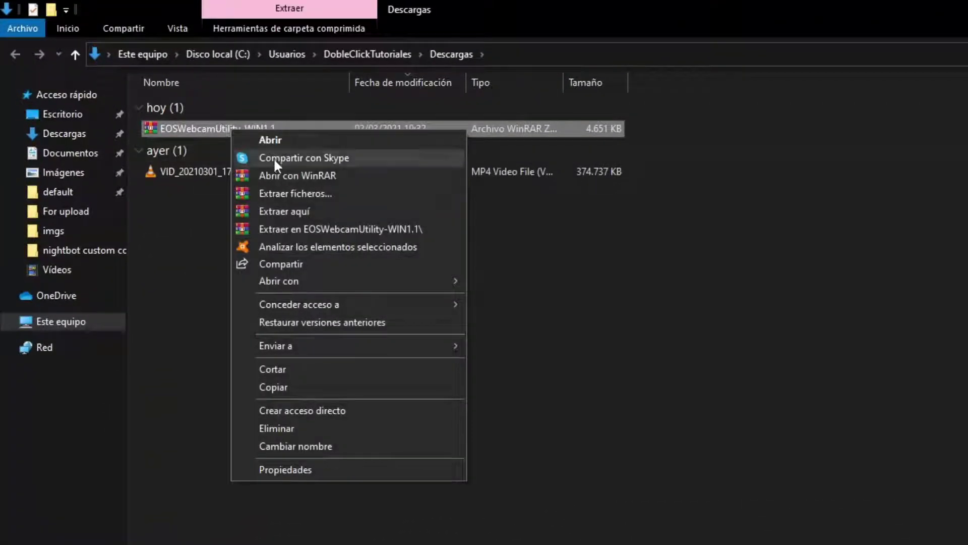
left_click(290, 227)
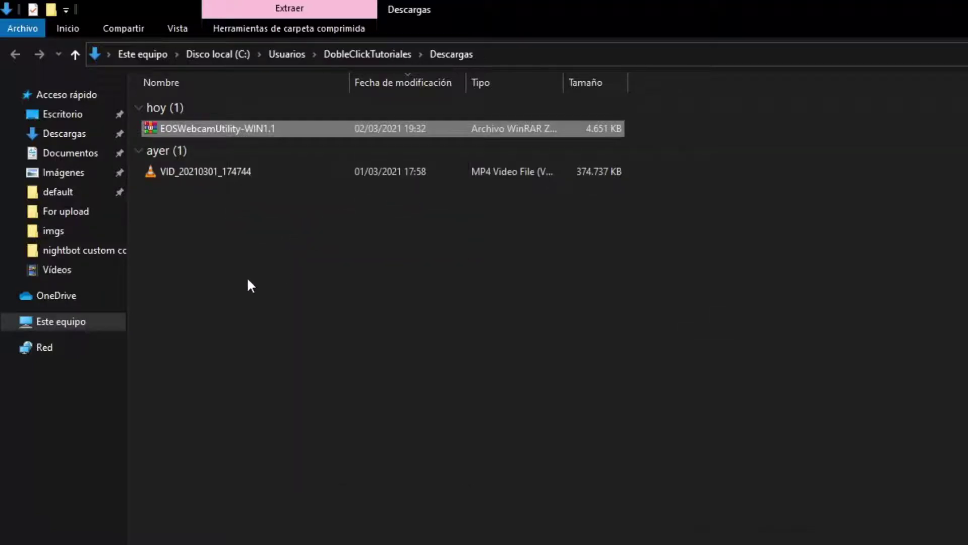
- Open the EOSWebcamUtility-WIN1.1 folder and bring up the Setup application's context menu
left_click(244, 199)
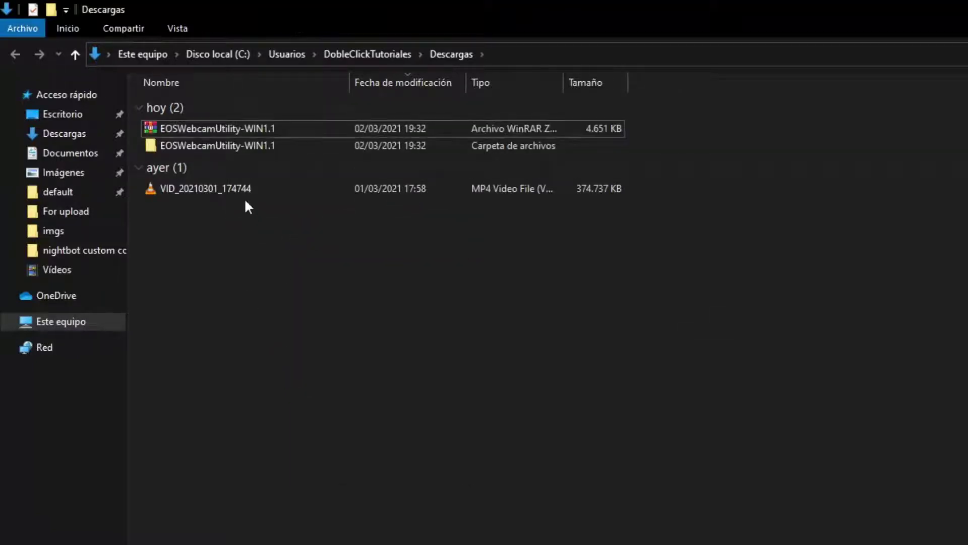
double_click(249, 145)
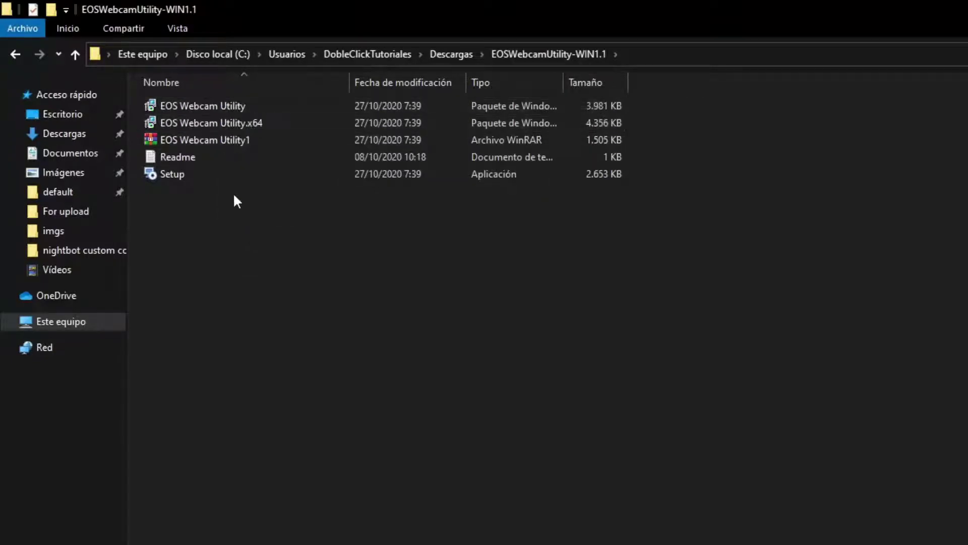
left_click(177, 174)
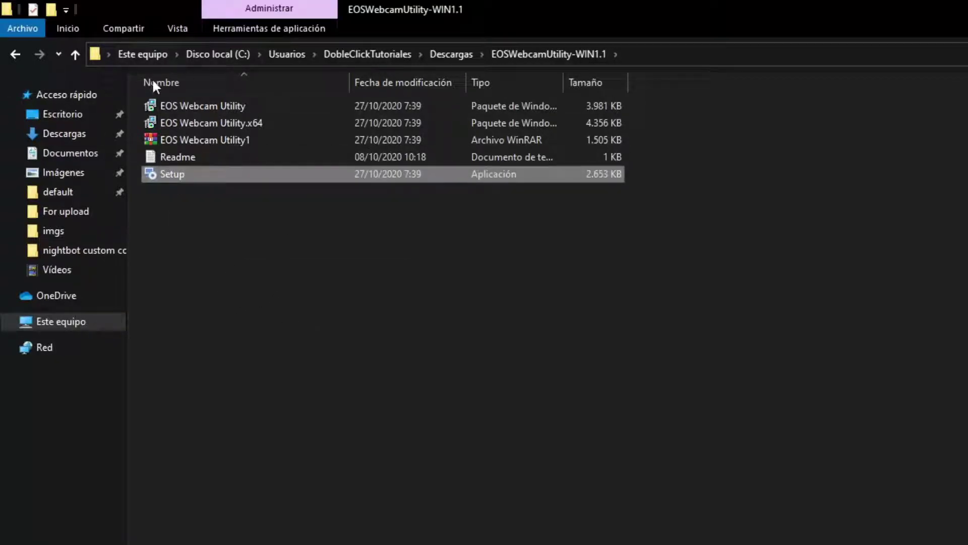
right_click(174, 174)
- Run Setup as administrator with Español as the installer language
left_click(229, 201)
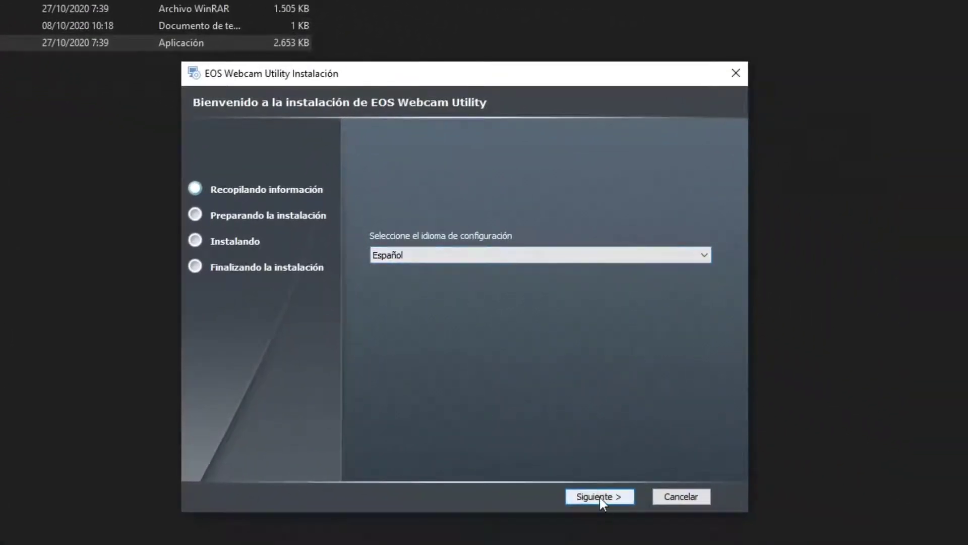
left_click(600, 497)
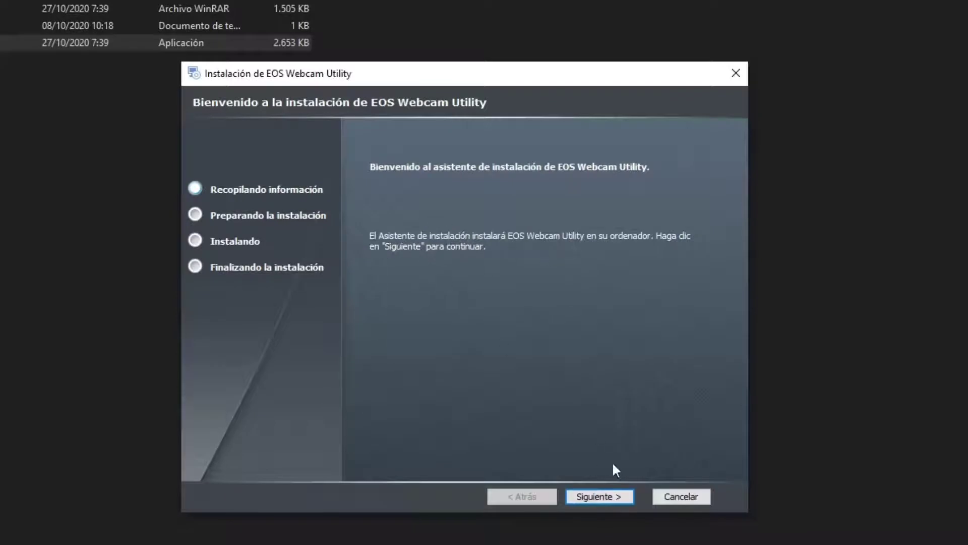
left_click(618, 499)
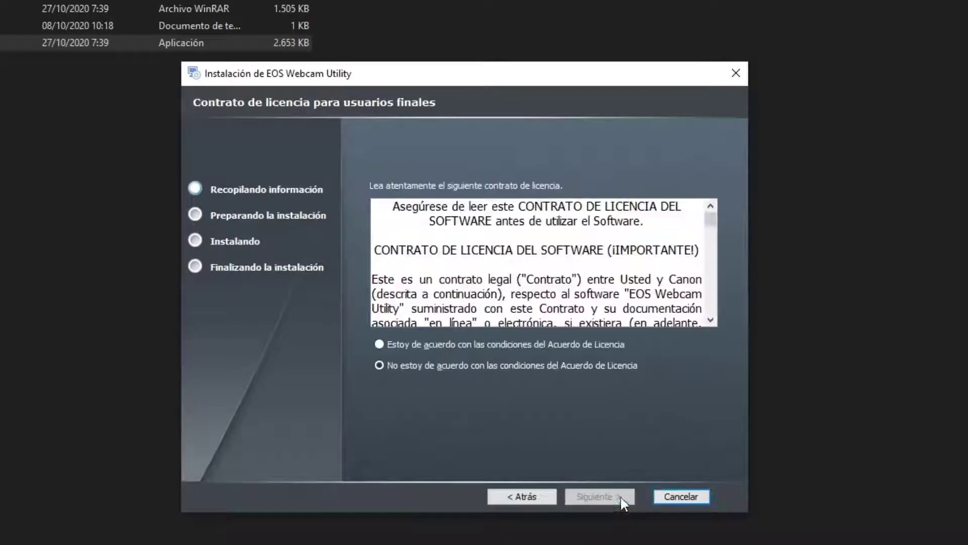
- Accept the licence, install into the default folder with the Canon driver, and finish
left_click(428, 342)
left_click(593, 497)
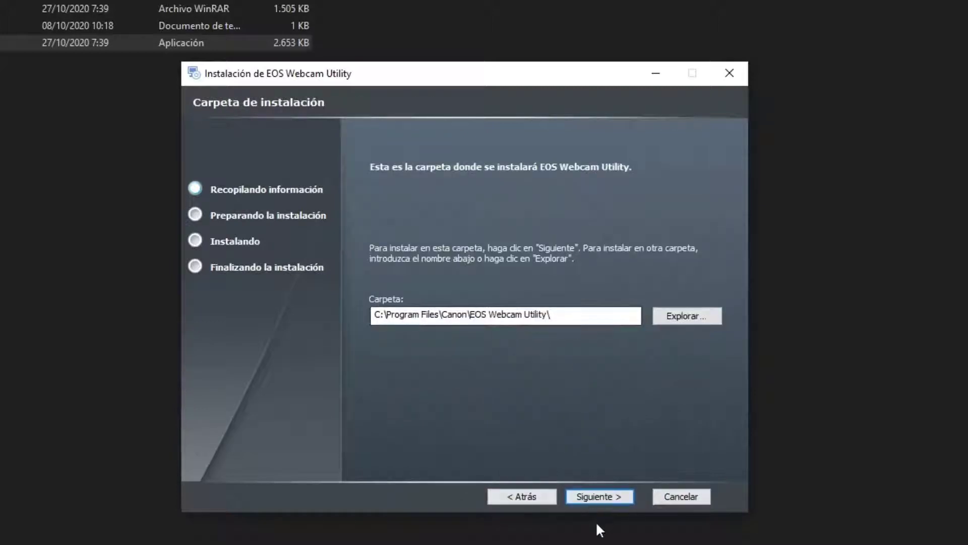
left_click(610, 498)
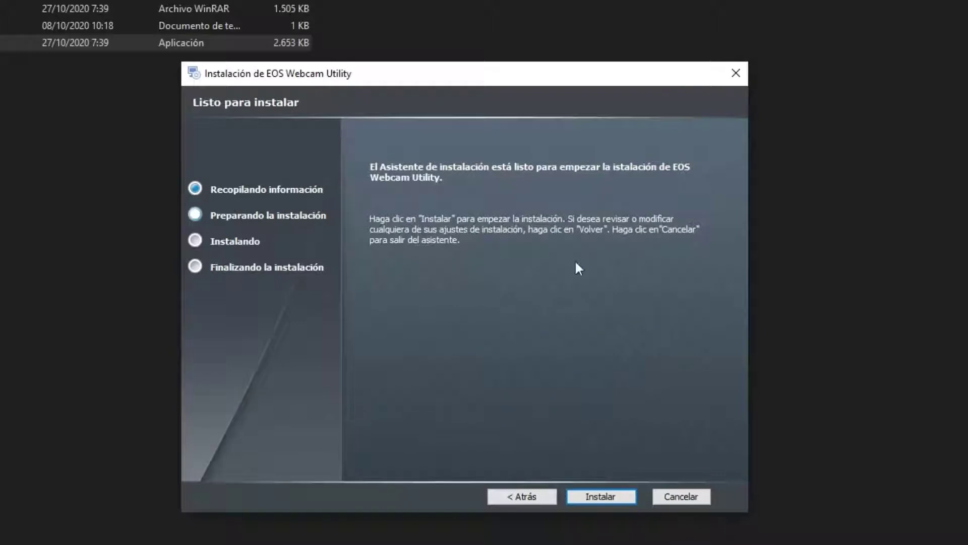
left_click(608, 496)
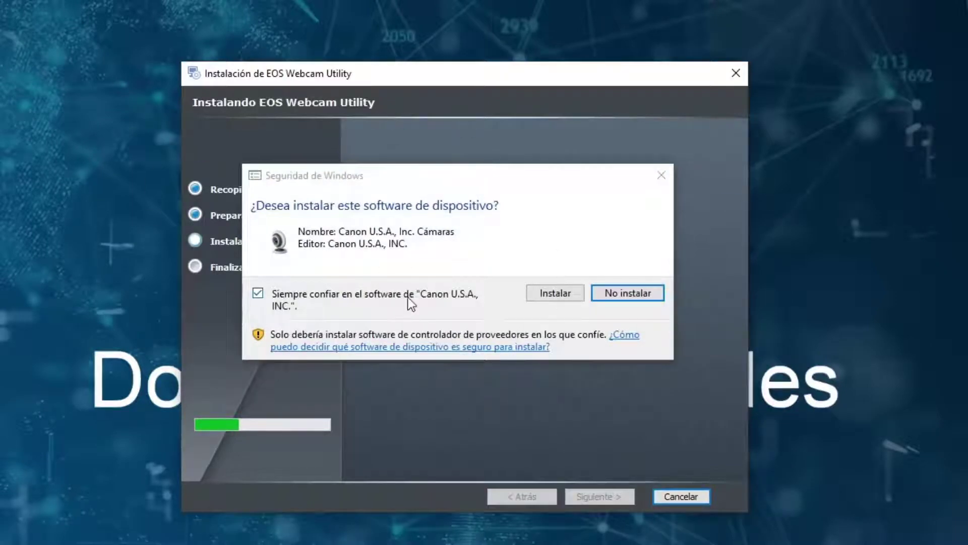
left_click(561, 292)
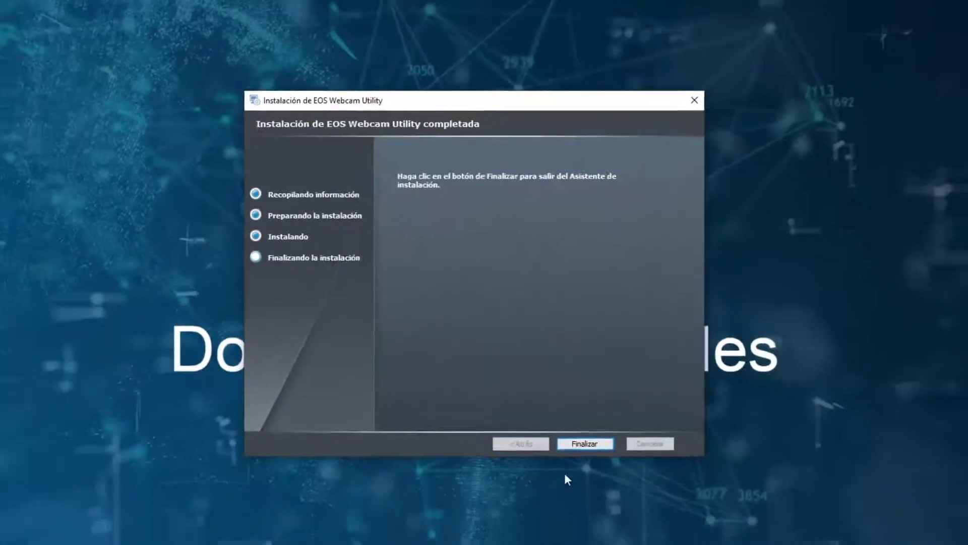
left_click(569, 390)
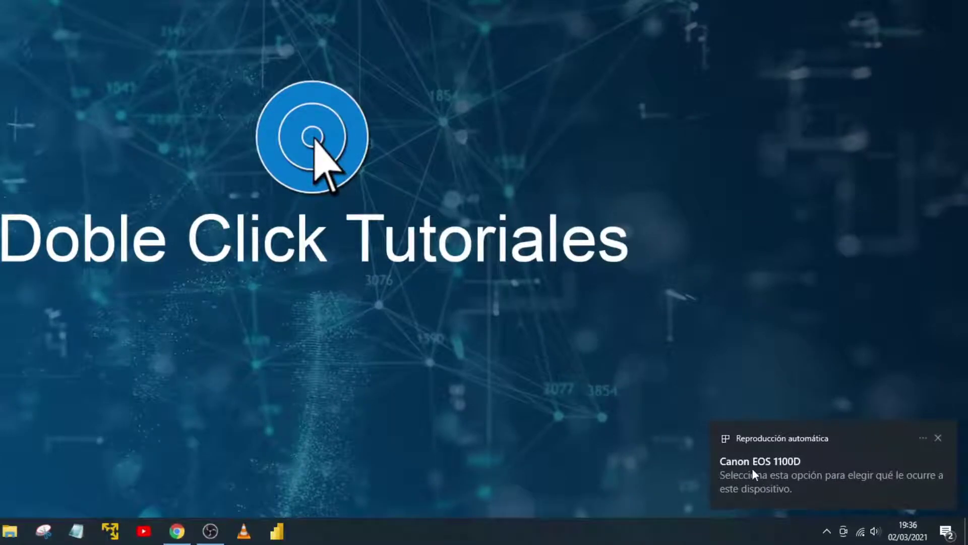
left_click(809, 470)
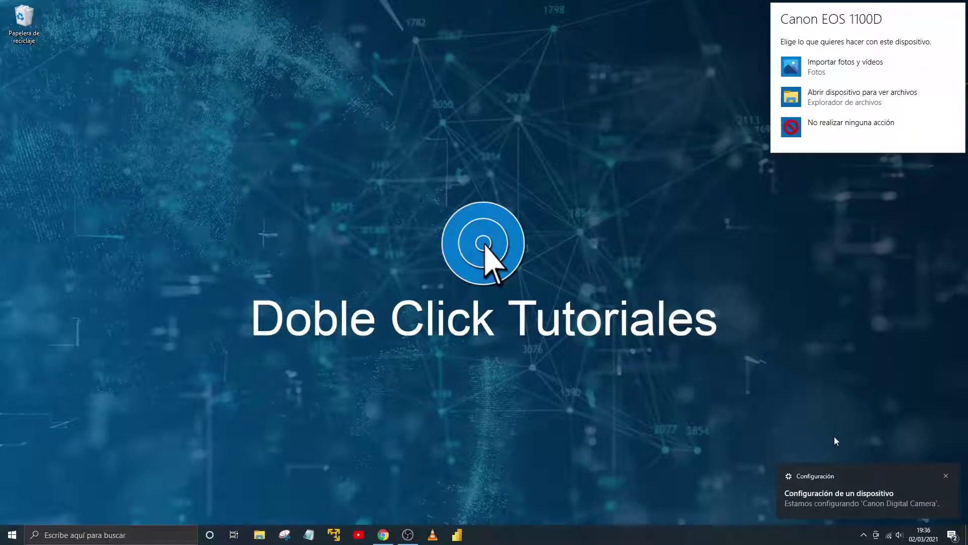
left_click(846, 464)
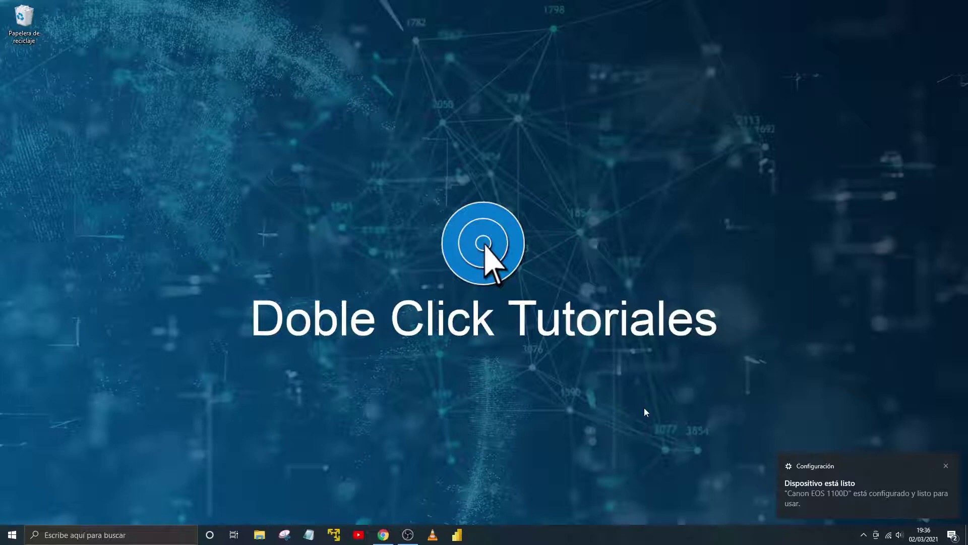
left_click(946, 466)
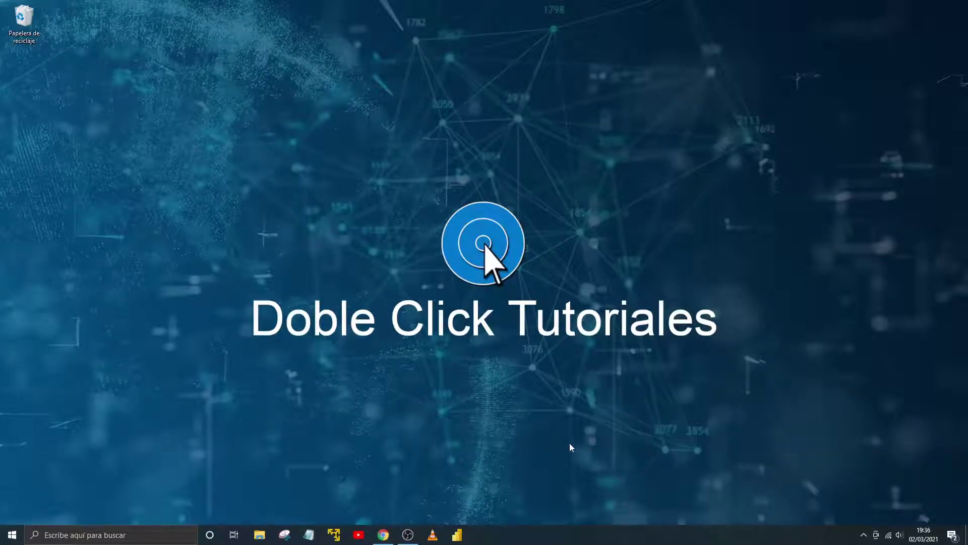
- Launch OBS Studio from the taskbar despite the already-running warning, dismiss the WebSockets error, and show source types
right_click(415, 540)
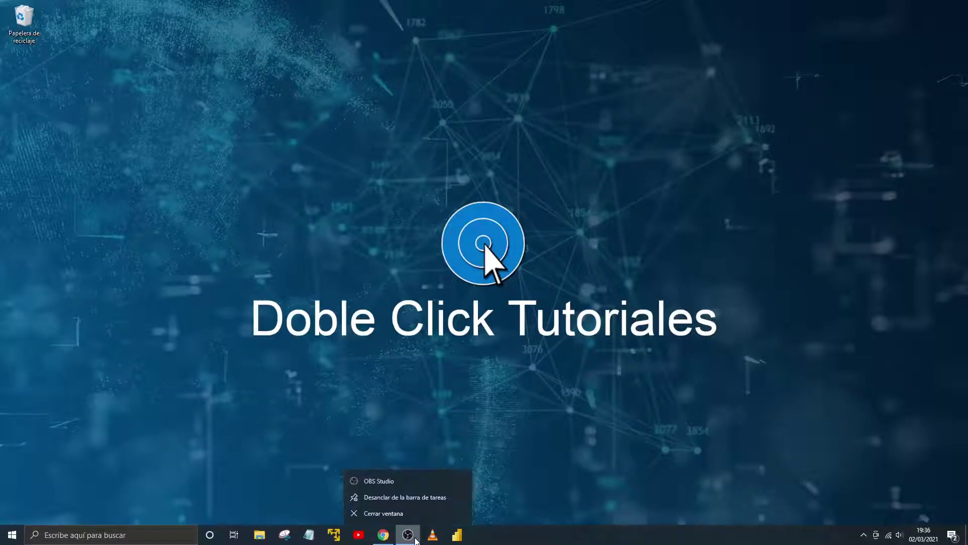
left_click(397, 482)
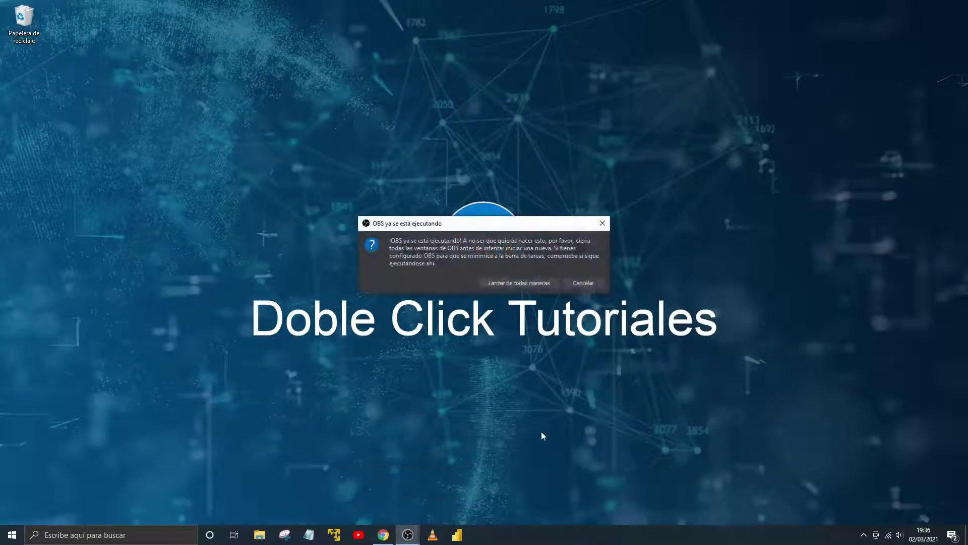
left_click(510, 283)
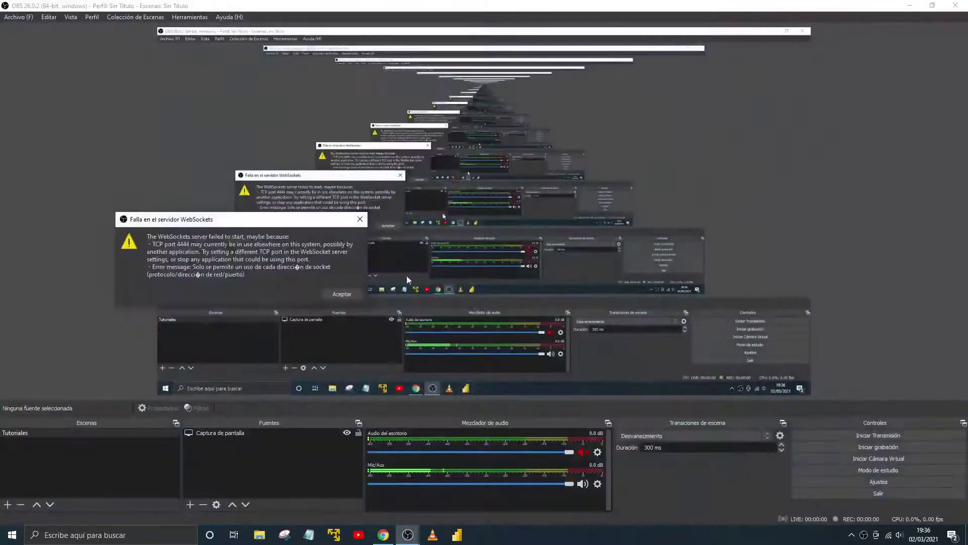
left_click(335, 294)
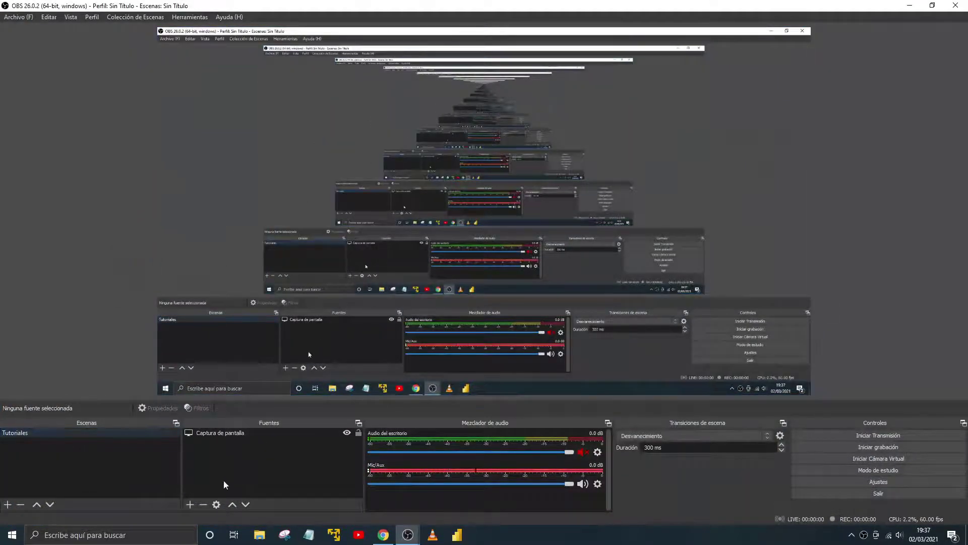
left_click(187, 504)
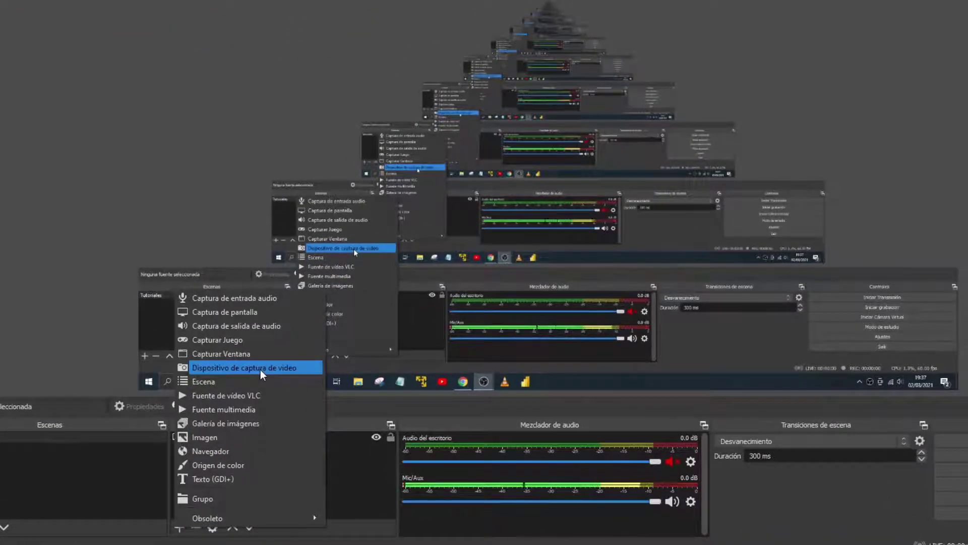
- Create a 'Dispositivo de captura de video' source and list its available capture devices
left_click(260, 370)
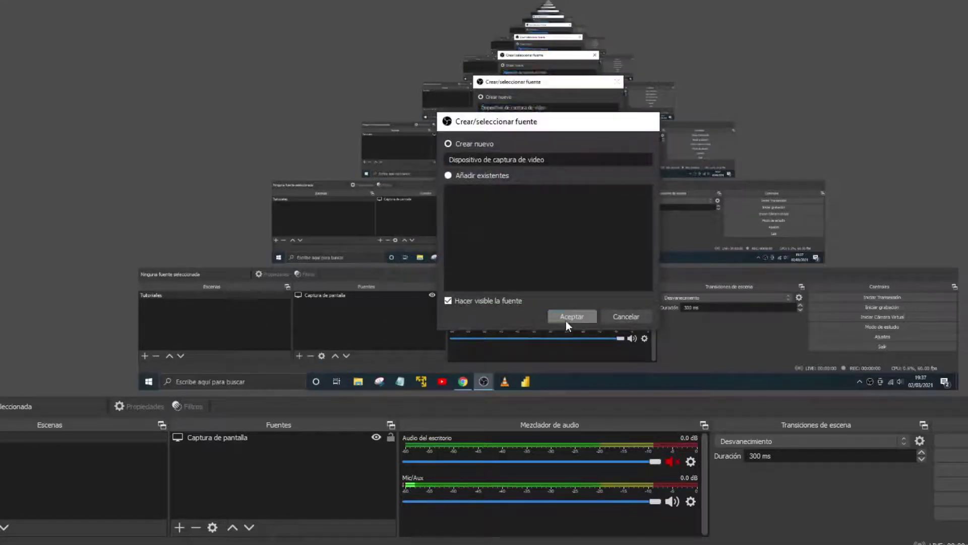
left_click(566, 320)
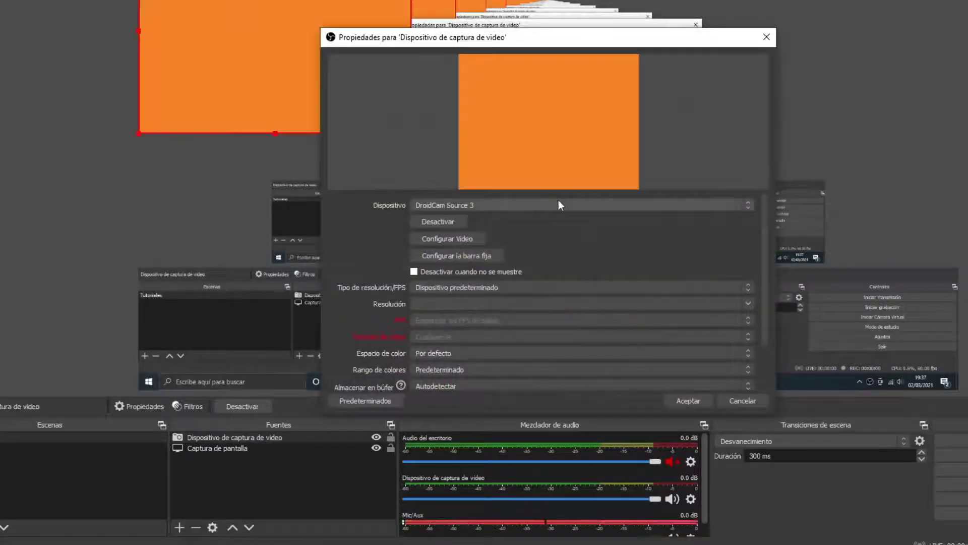
left_click(558, 205)
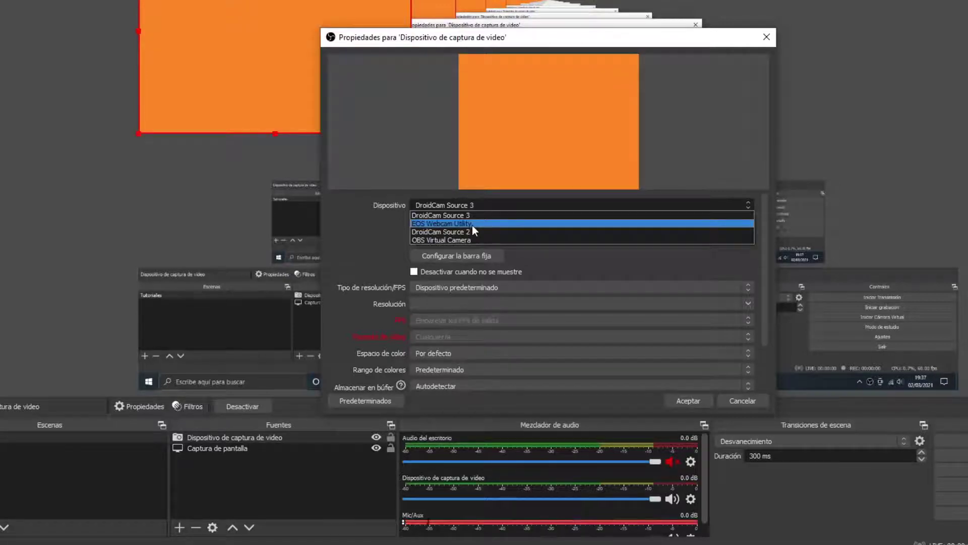
- Set the source's device to EOS Webcam Utility, then shrink the feed and move it right
left_click(472, 225)
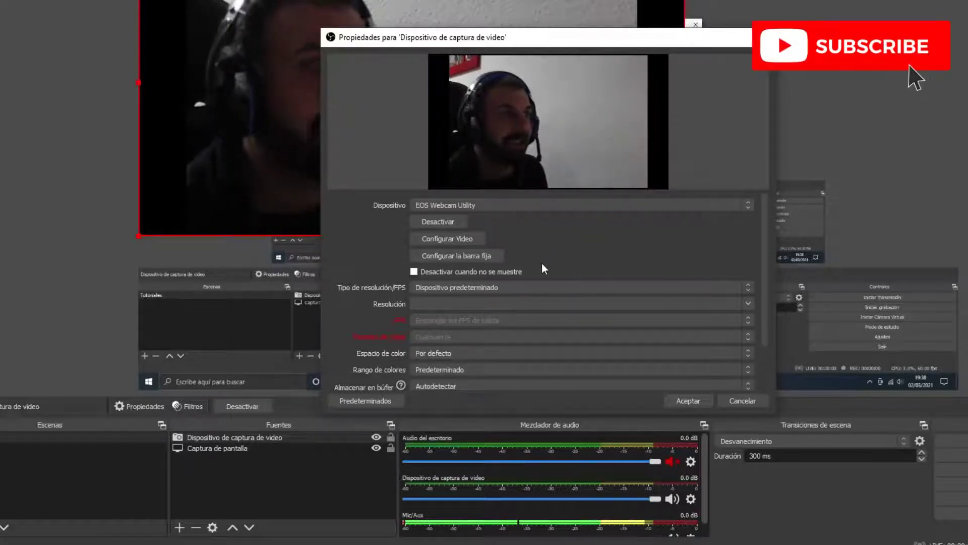
left_click(688, 401)
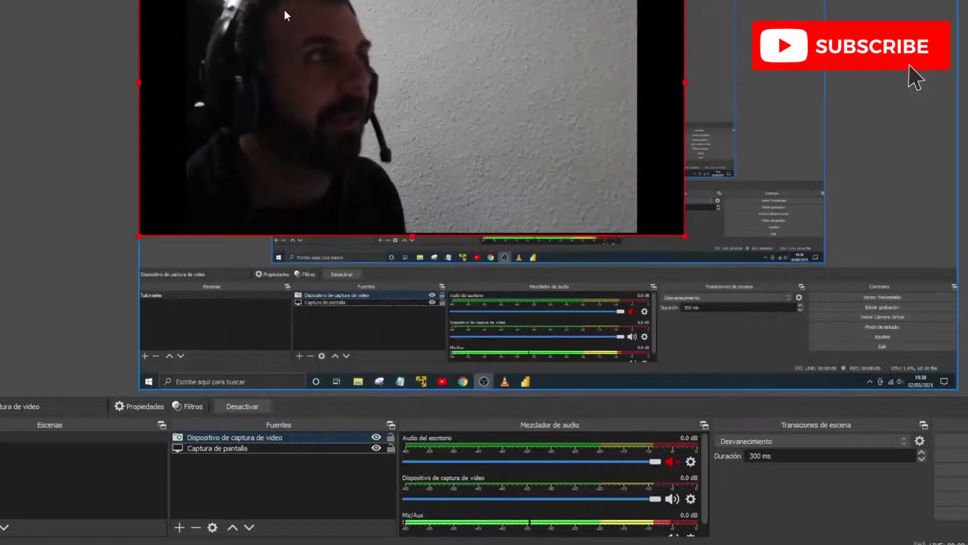
left_click_drag(295, 17, 382, 82)
left_click_drag(564, 170, 871, 231)
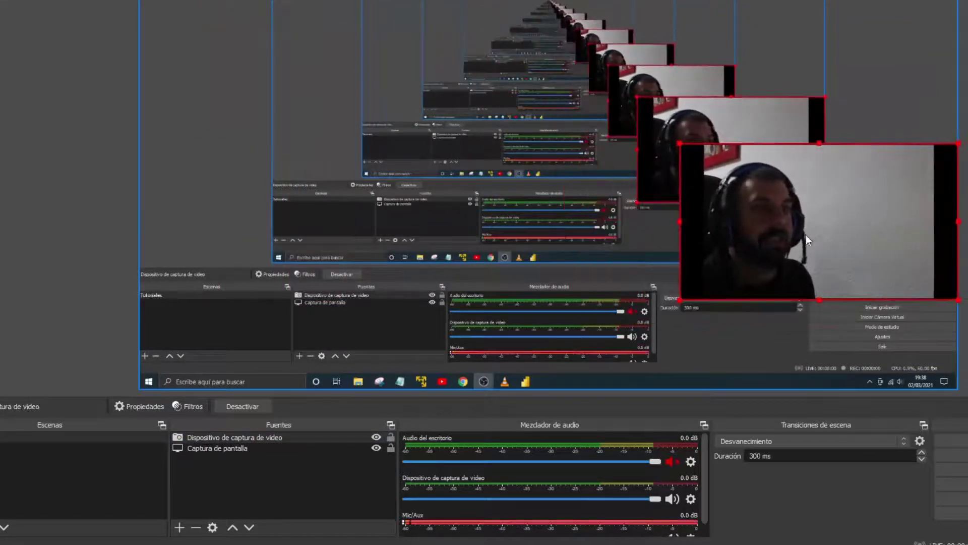